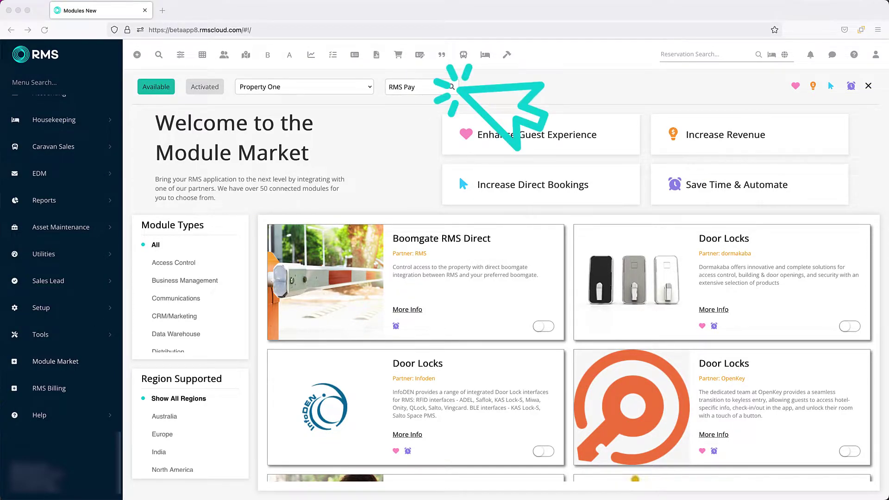
# Filter the RMS Cloud module list down to RMS Pay
pyautogui.click(450, 87)
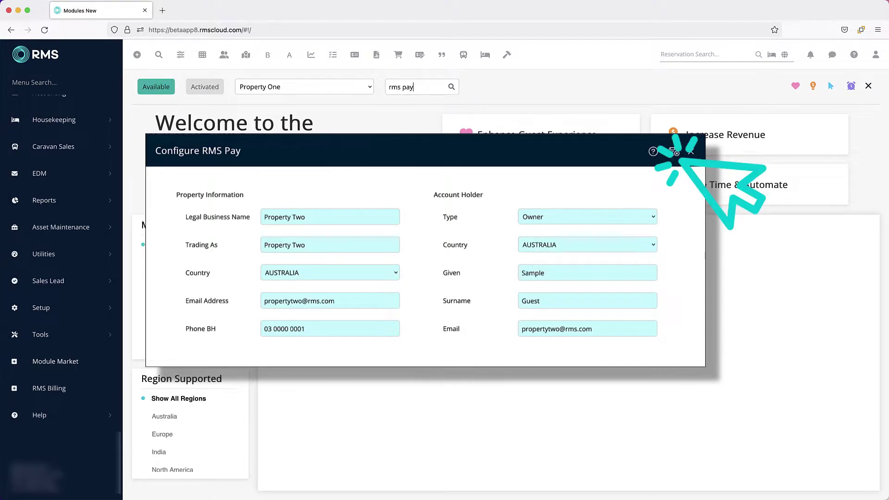
pyautogui.scroll(-3, 444, 298)
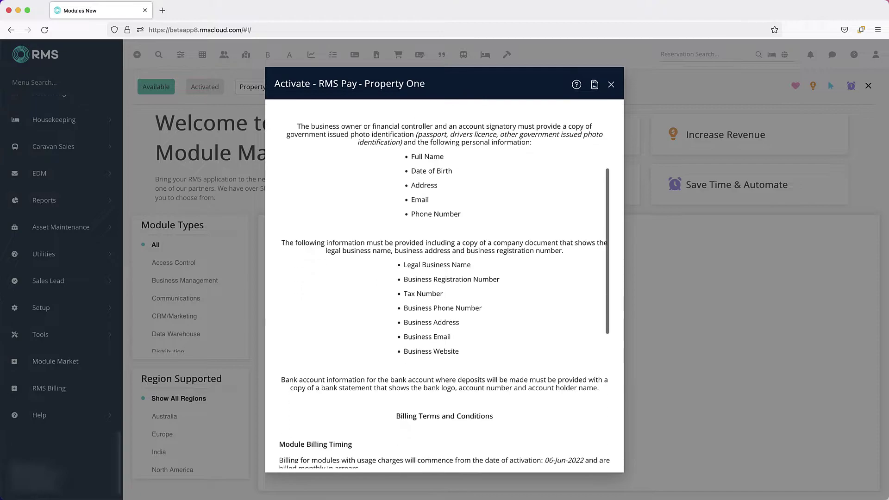
pyautogui.scroll(-1, 445, 296)
pyautogui.scroll(-3, 445, 295)
pyautogui.scroll(-1, 444, 295)
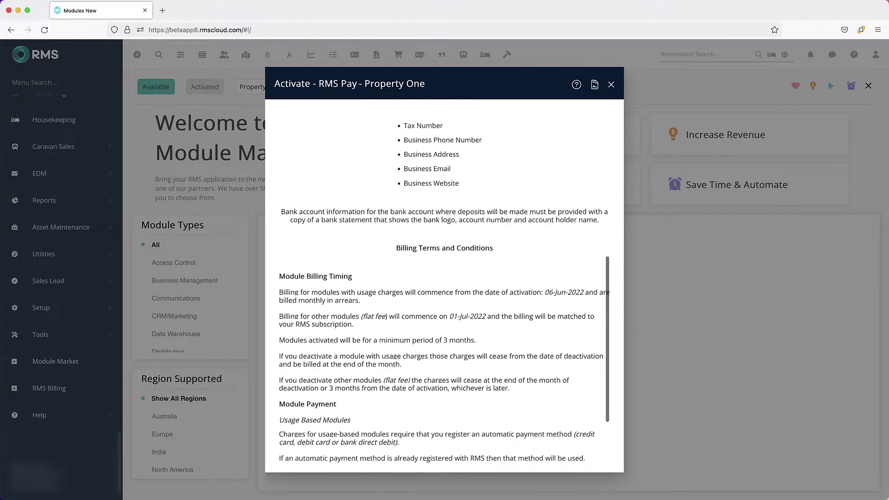
pyautogui.scroll(-2, 445, 295)
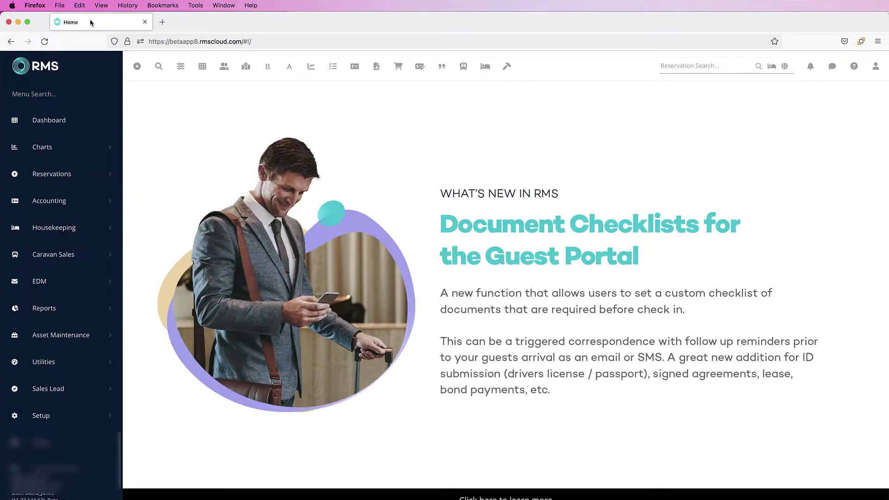
# Bring up Firefox's settings from the application menu
pyautogui.click(34, 8)
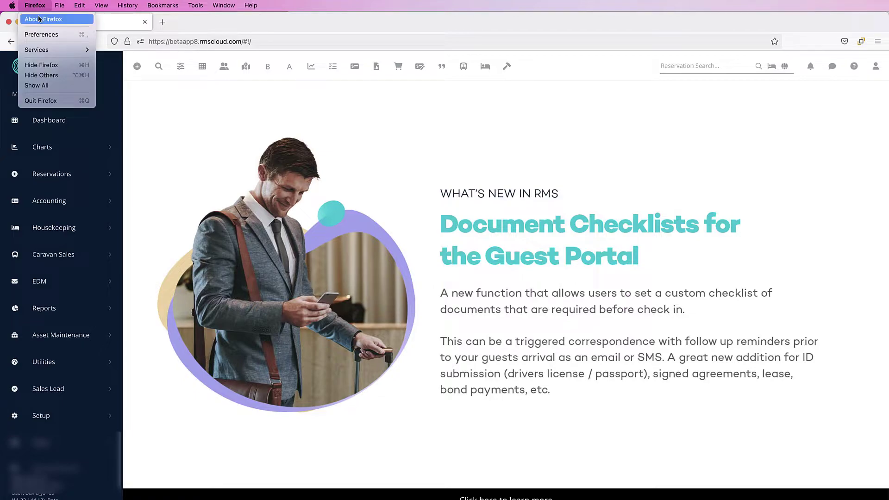
pyautogui.click(44, 34)
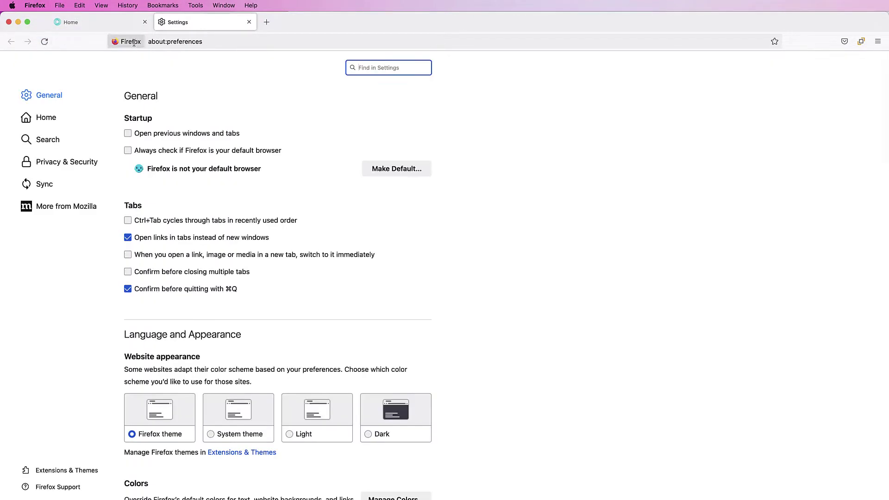
pyautogui.write('p')
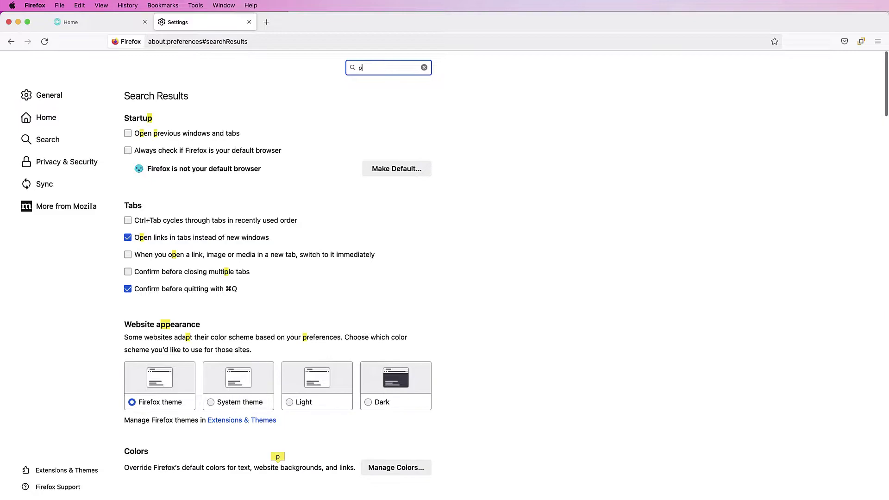
pyautogui.write('op')
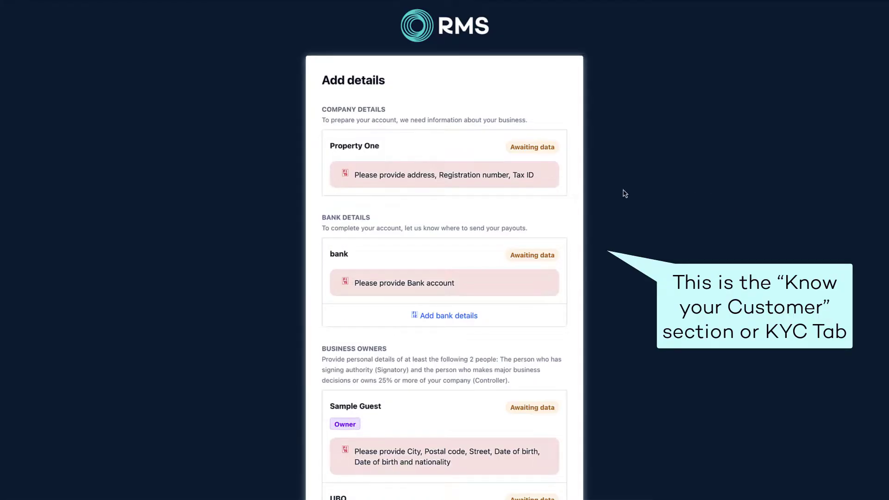
# Confirm company authority, then enter Property One's business details and the 116 Harrick Rd, Keilor Park address
pyautogui.click(485, 179)
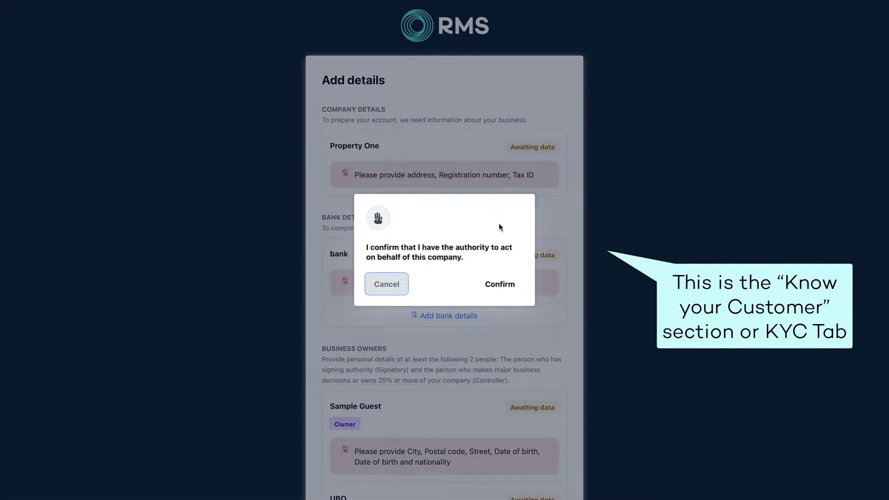
pyautogui.click(500, 284)
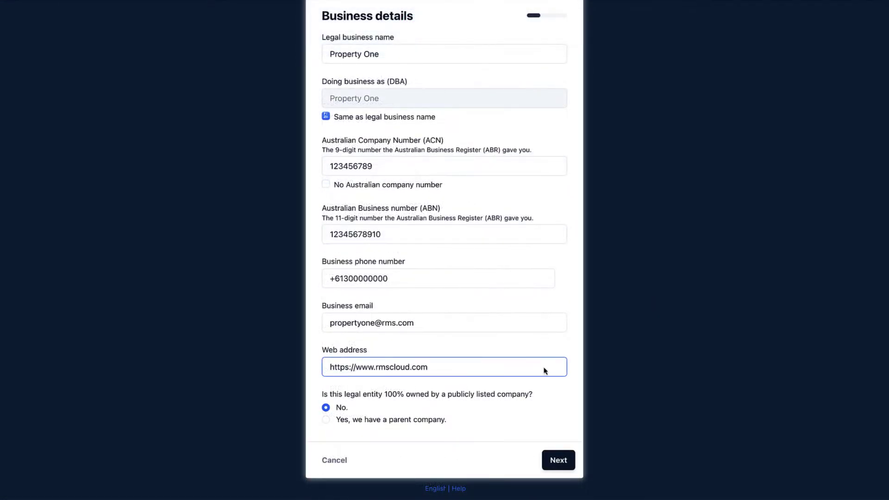
pyautogui.click(558, 462)
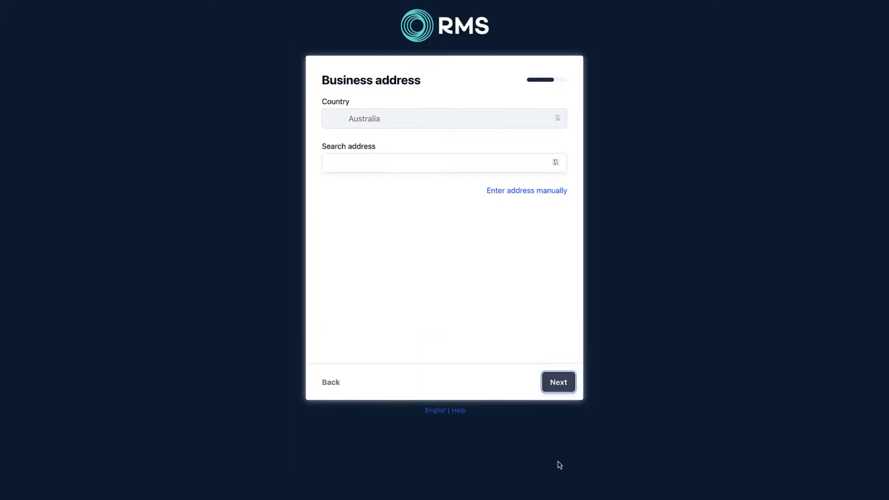
pyautogui.write('116 Harrick')
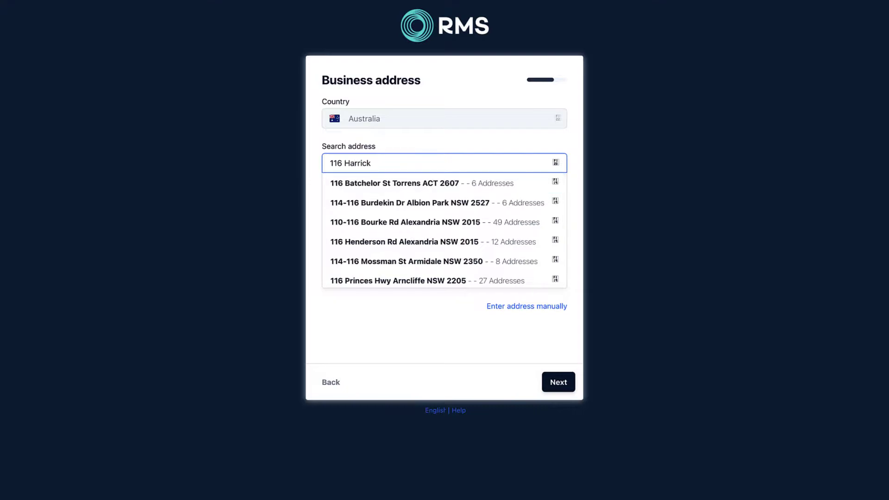
pyautogui.write(' Road')
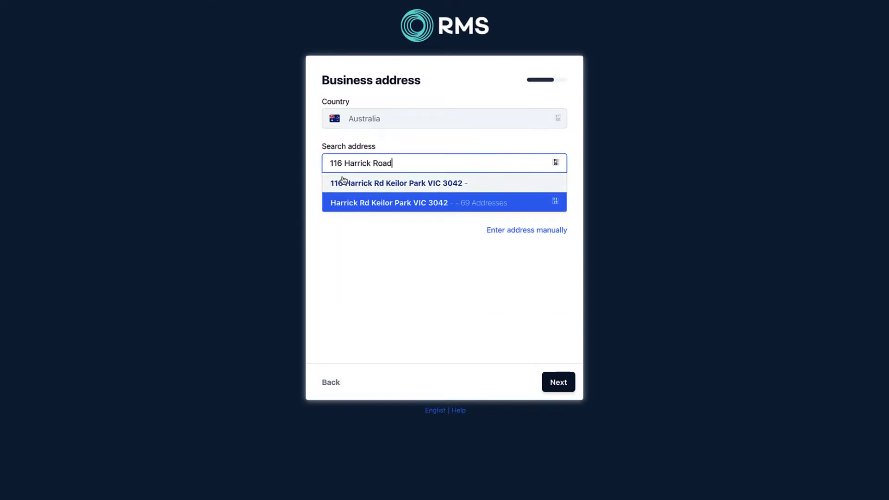
pyautogui.click(352, 184)
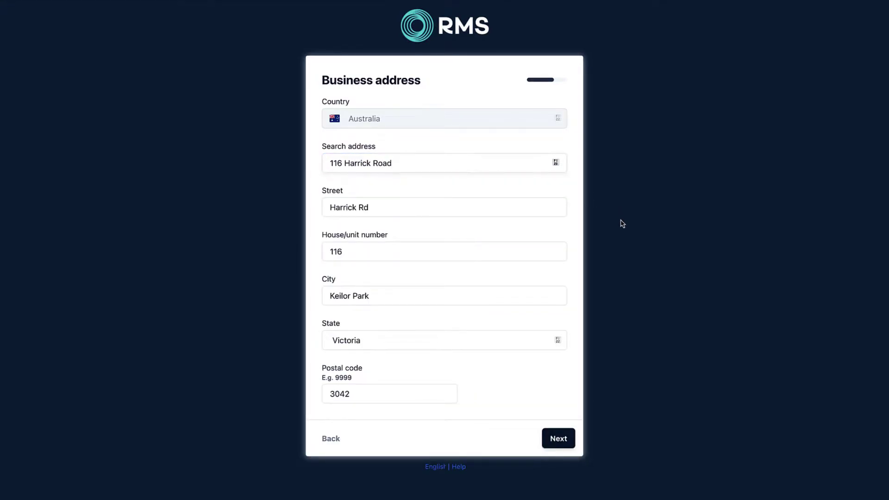
pyautogui.click(563, 442)
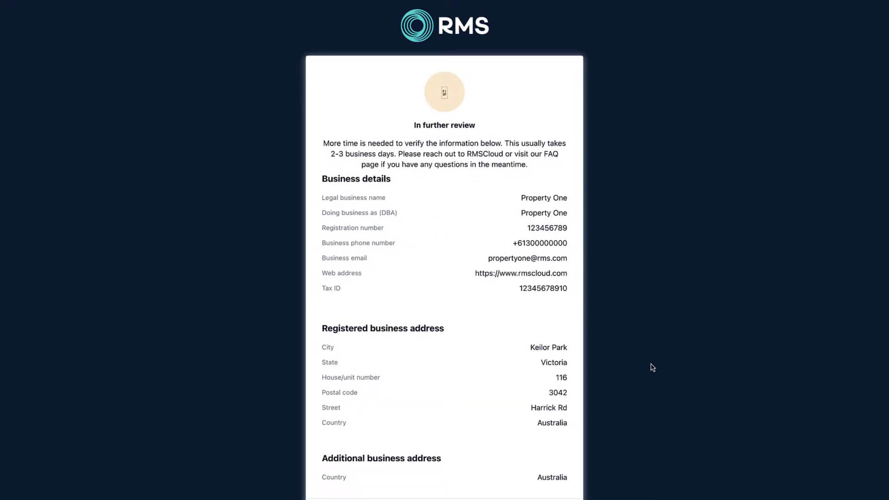
pyautogui.scroll(-3, 526, 382)
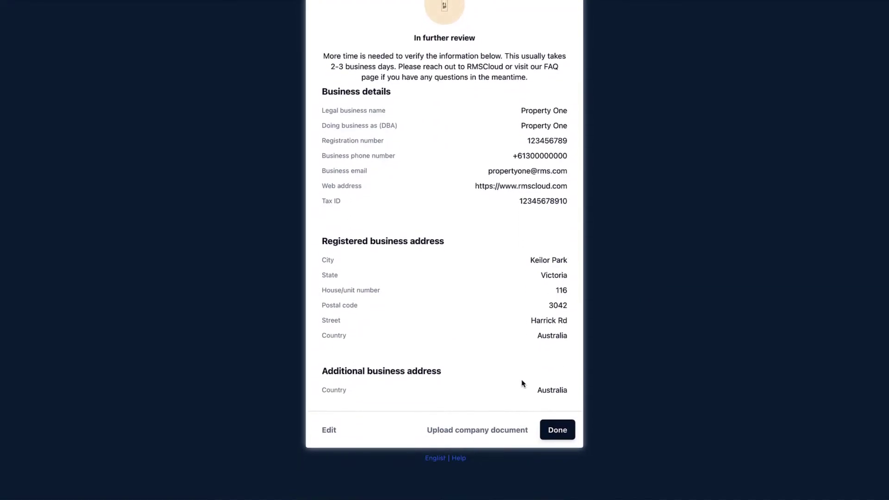
# Finish the company details review and return to the Add details overview
pyautogui.click(560, 432)
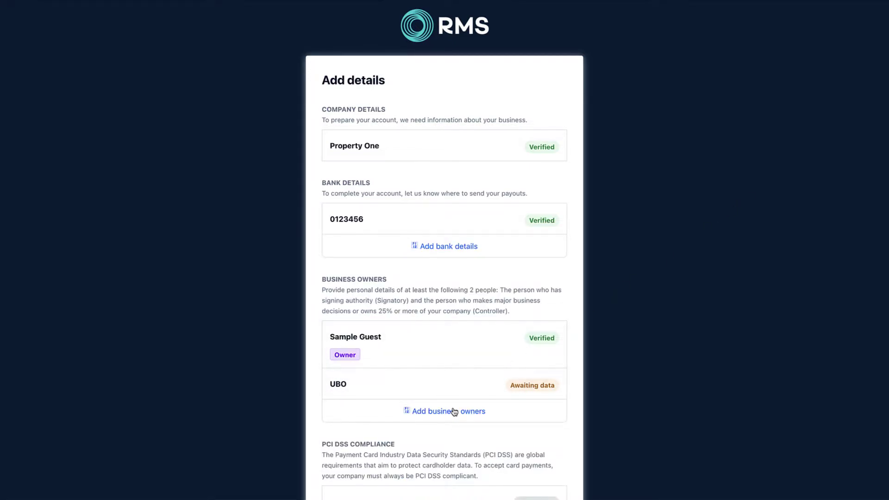
# Add another business owner with the Owner role, name and date of birth
pyautogui.click(454, 412)
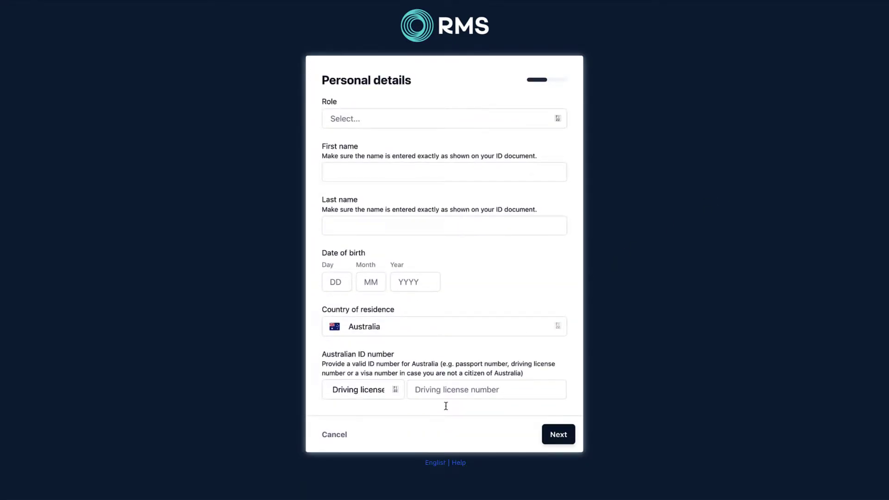
pyautogui.click(532, 123)
pyautogui.click(493, 140)
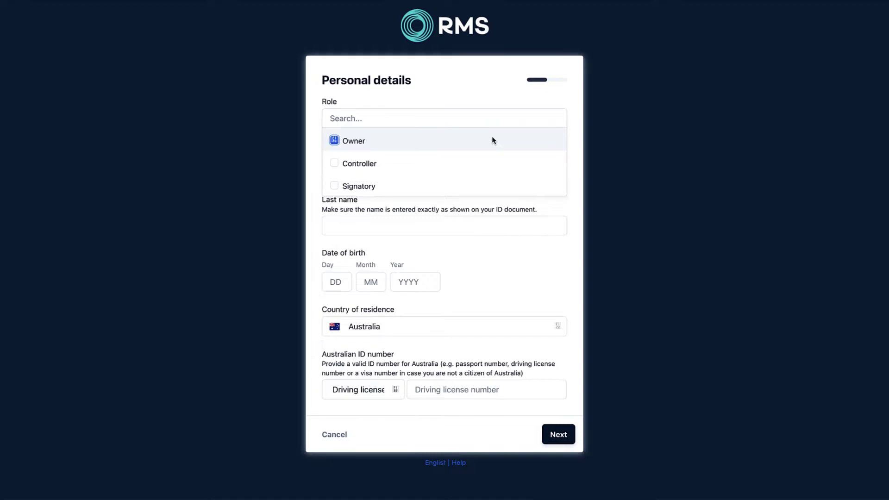
pyautogui.click(474, 220)
pyautogui.click(425, 176)
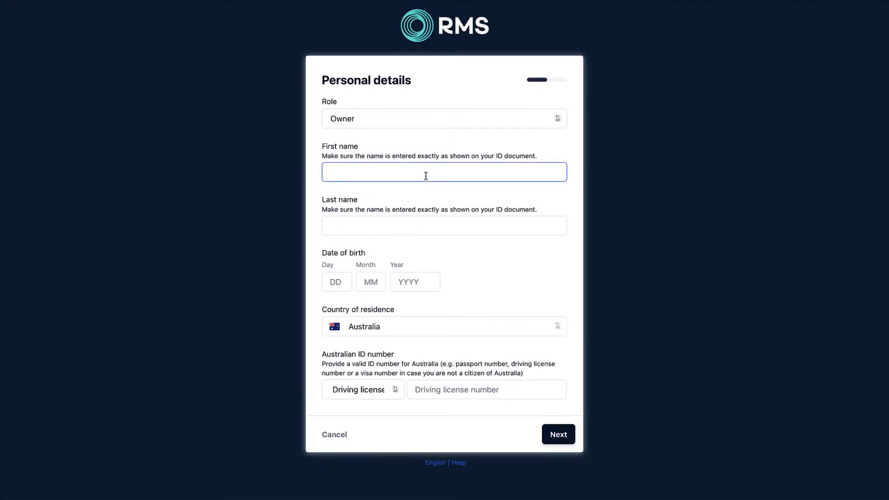
pyautogui.write('Sample')
pyautogui.press('Tab')
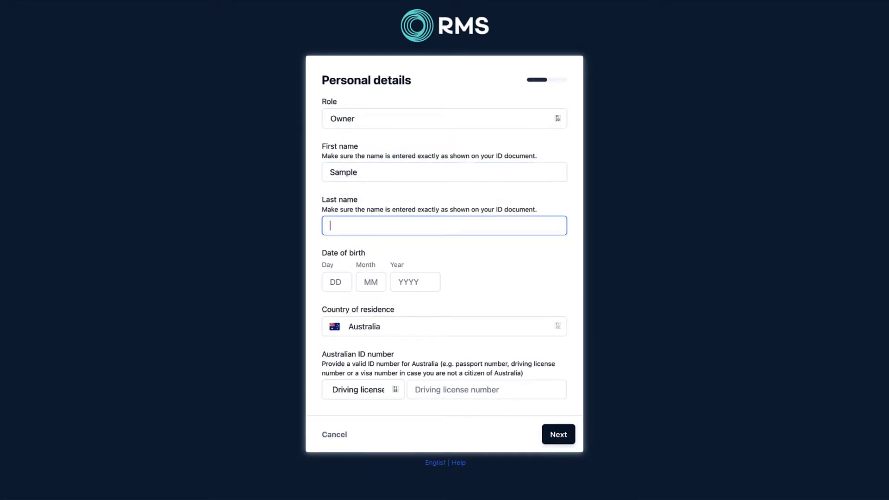
pyautogui.write('Guest')
pyautogui.press('Tab')
pyautogui.write('1')
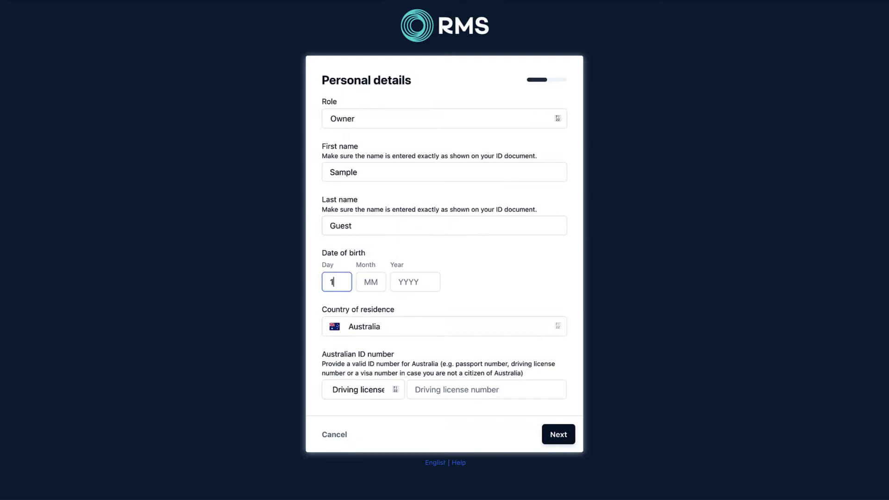
pyautogui.write('1')
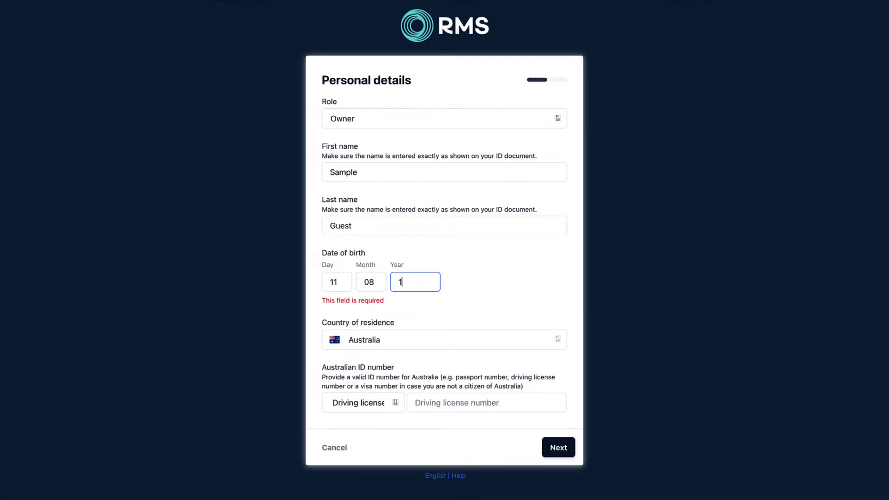
pyautogui.write('081958')
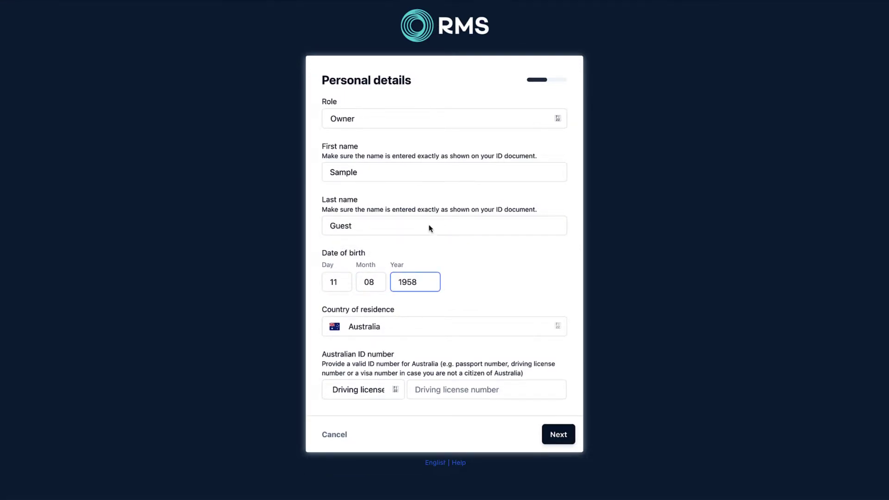
pyautogui.click(441, 390)
pyautogui.write('12345678')
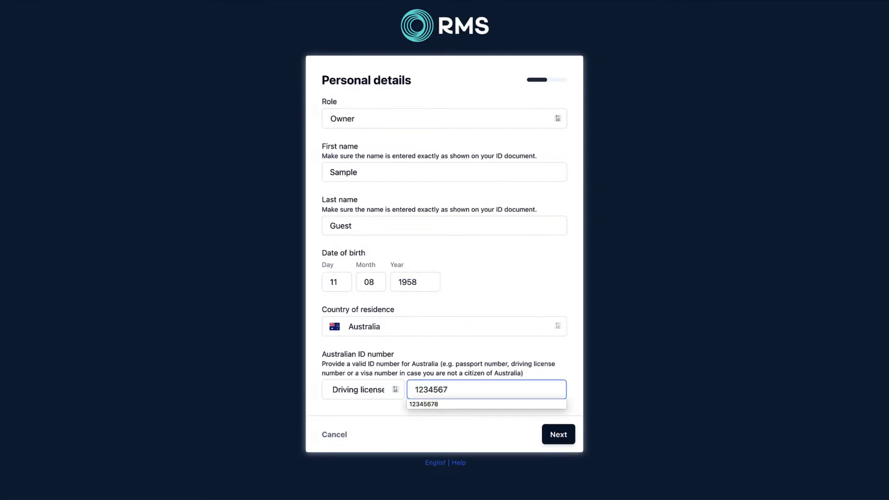
pyautogui.click(555, 435)
pyautogui.click(393, 121)
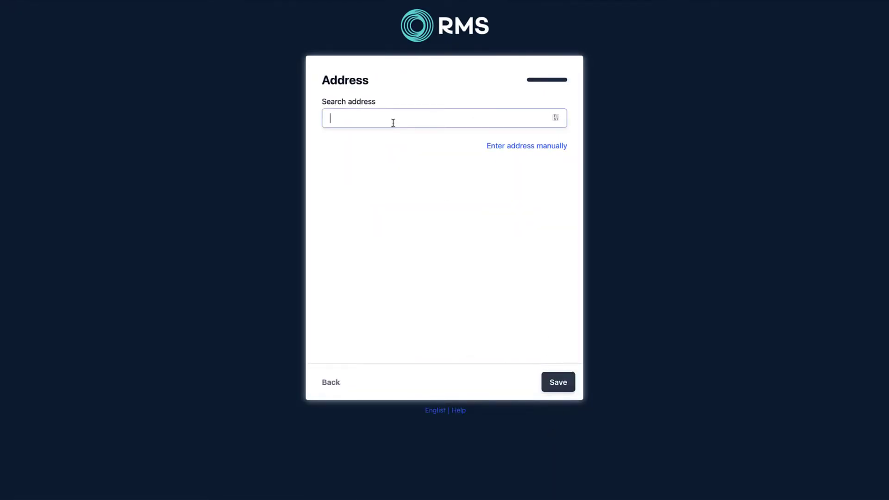
pyautogui.write('116 ha')
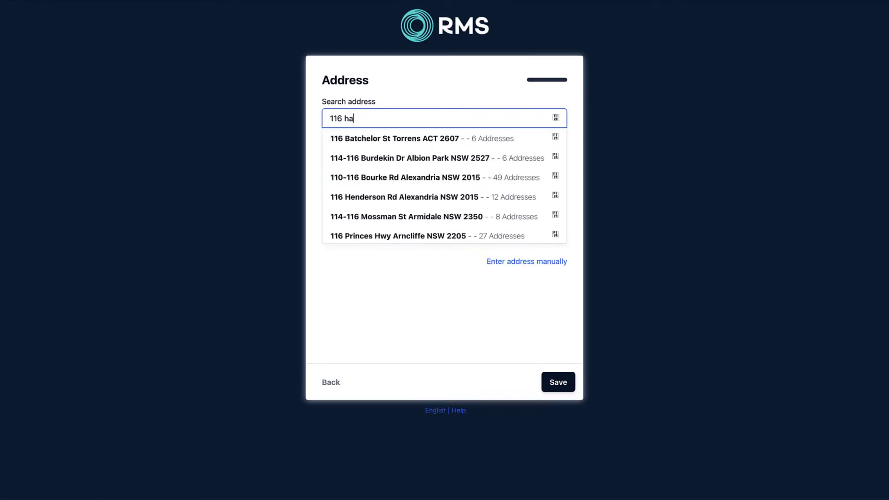
pyautogui.write('rrick')
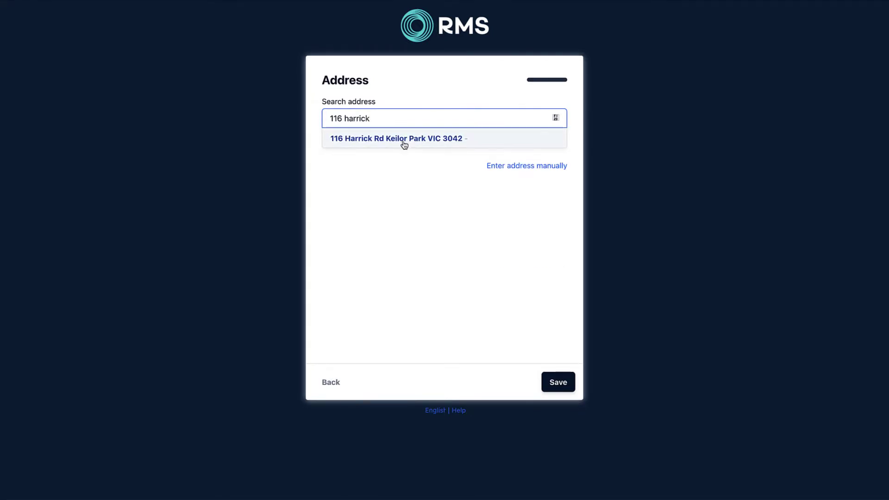
pyautogui.click(405, 144)
pyautogui.click(559, 394)
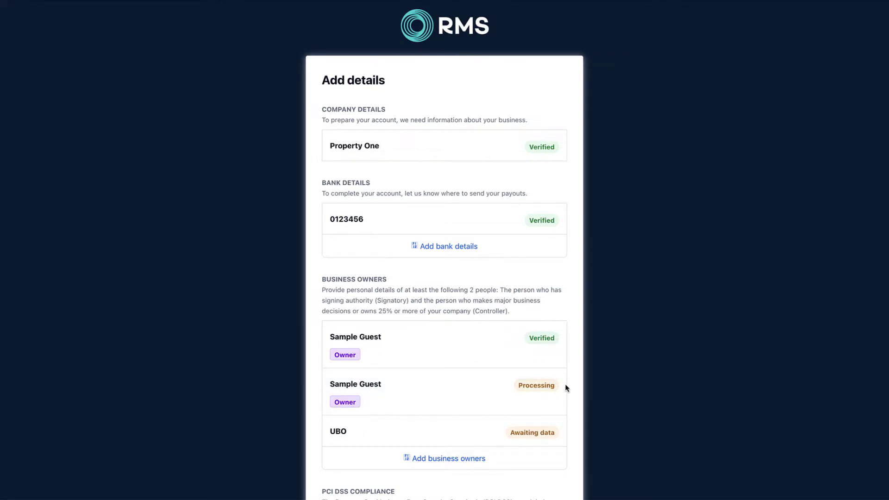
pyautogui.scroll(-2, 464, 370)
pyautogui.scroll(-1, 464, 370)
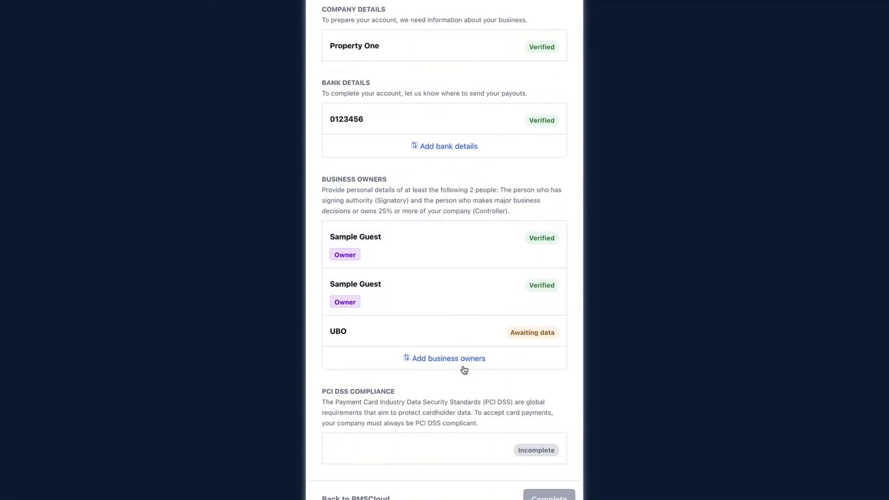
pyautogui.scroll(-2, 464, 369)
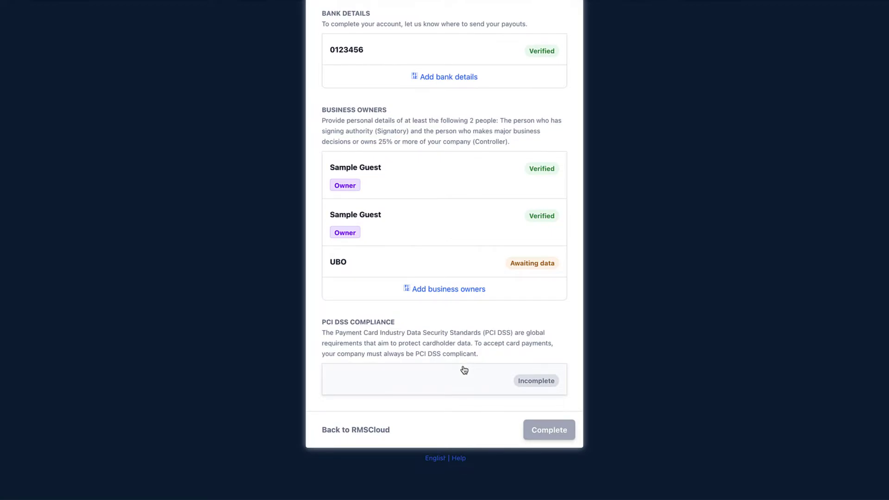
# Start the incomplete PCI DSS Compliance questionnaire
pyautogui.click(538, 384)
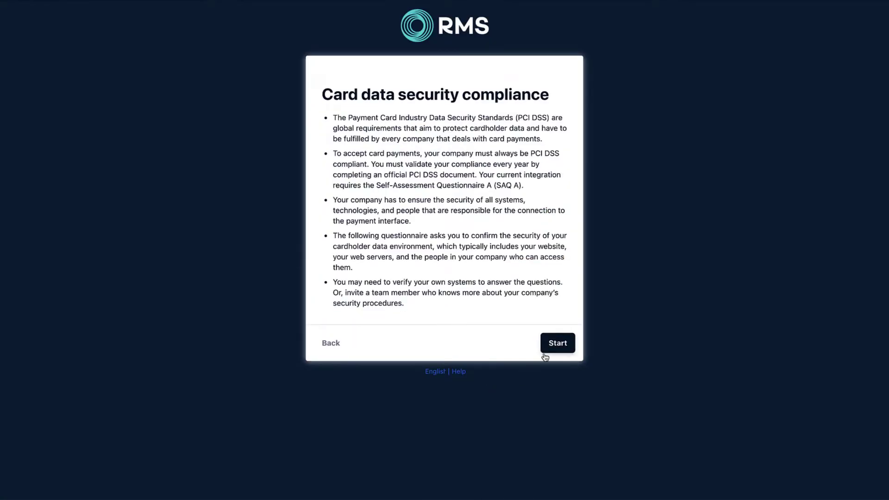
pyautogui.click(558, 346)
pyautogui.scroll(-3, 464, 253)
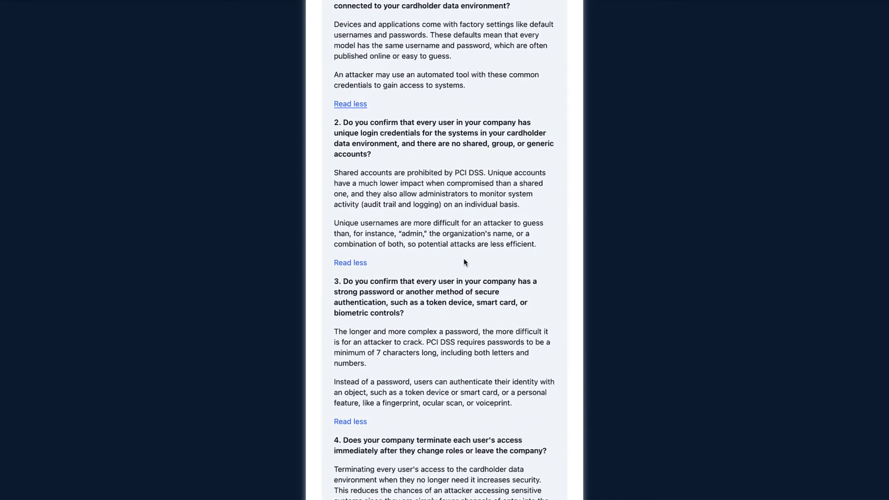
pyautogui.scroll(-2, 464, 256)
pyautogui.scroll(-3, 463, 259)
pyautogui.scroll(-1, 463, 259)
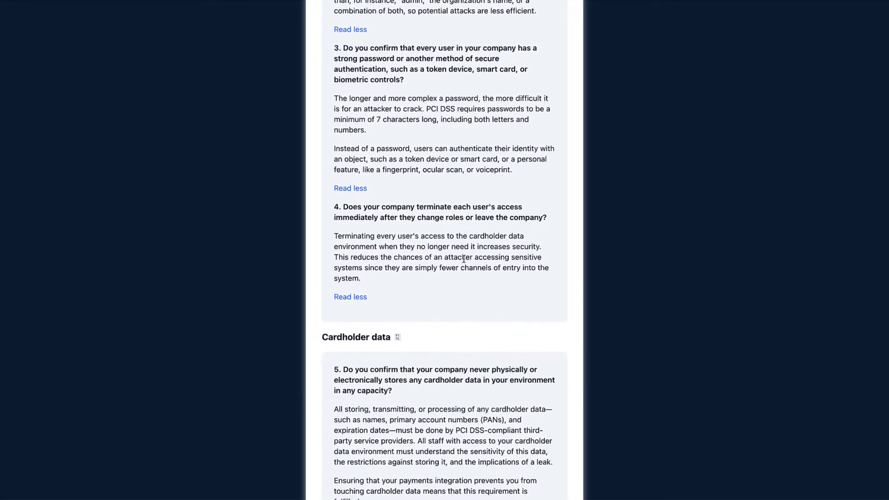
pyautogui.scroll(-2, 463, 259)
pyautogui.scroll(-1, 463, 259)
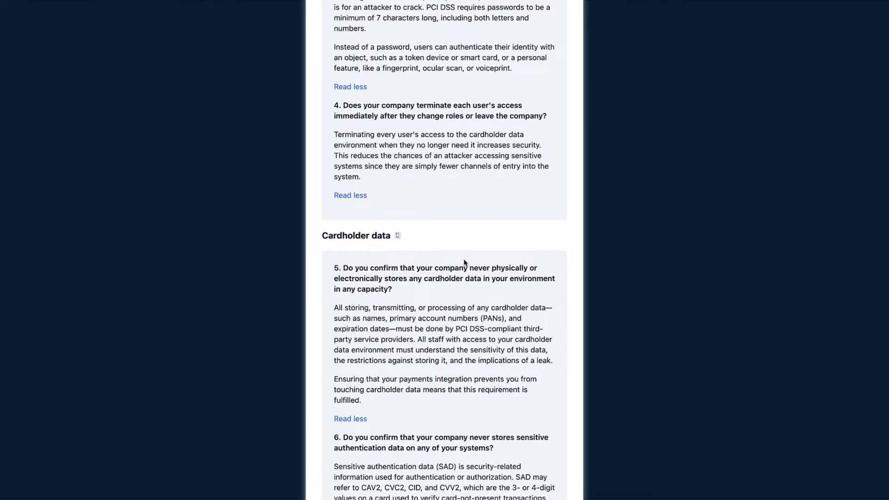
pyautogui.scroll(-2, 464, 262)
pyautogui.scroll(-2, 462, 259)
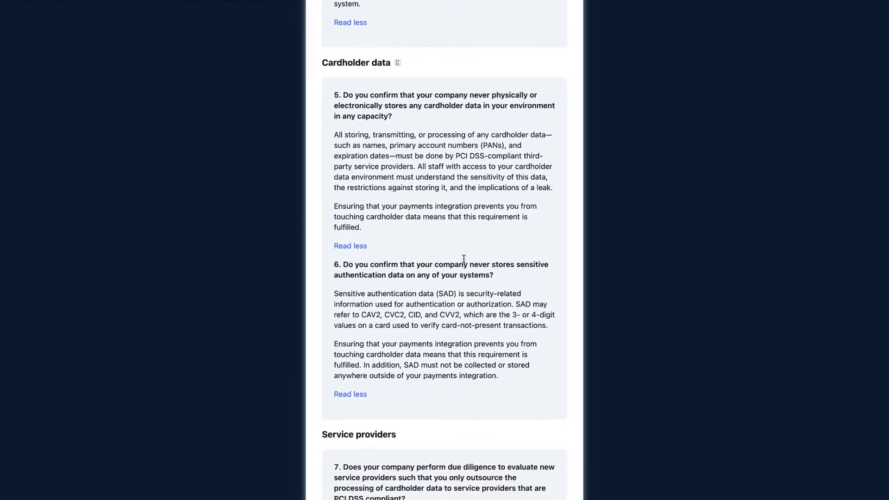
pyautogui.scroll(-1, 463, 258)
pyautogui.scroll(-2, 463, 259)
pyautogui.scroll(-1, 463, 258)
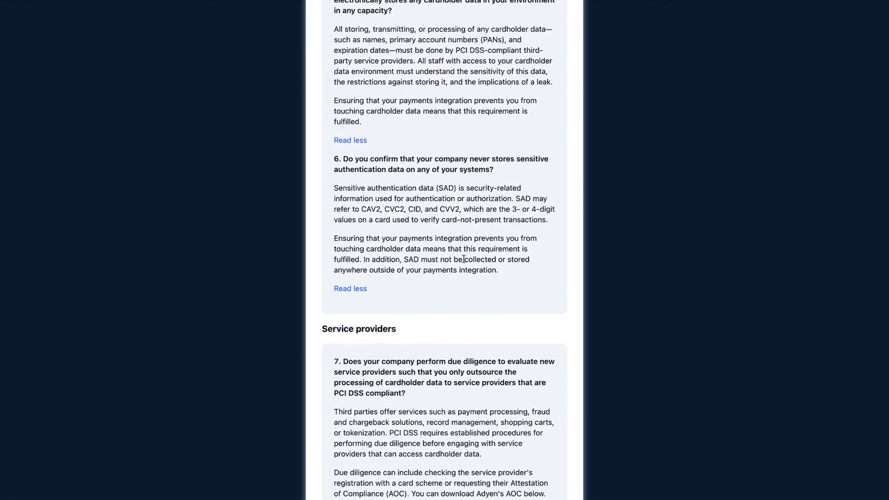
pyautogui.scroll(-3, 463, 258)
pyautogui.scroll(-2, 464, 261)
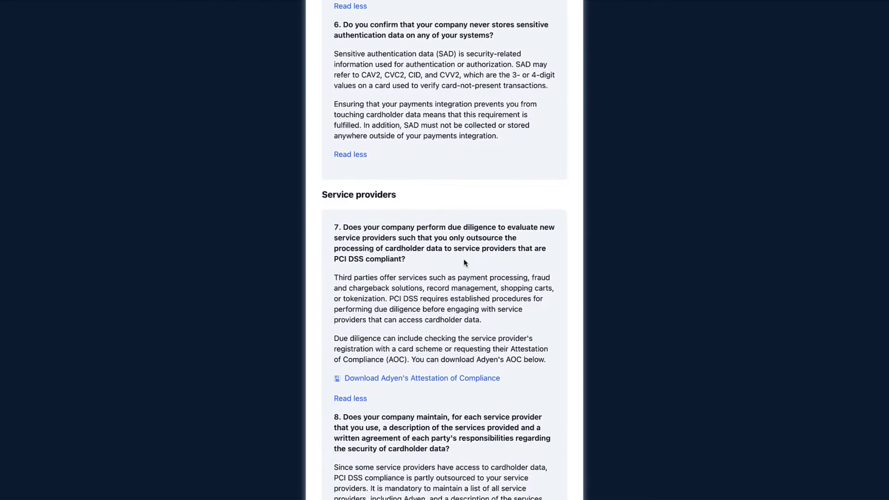
pyautogui.scroll(-1, 464, 262)
pyautogui.scroll(-1, 463, 258)
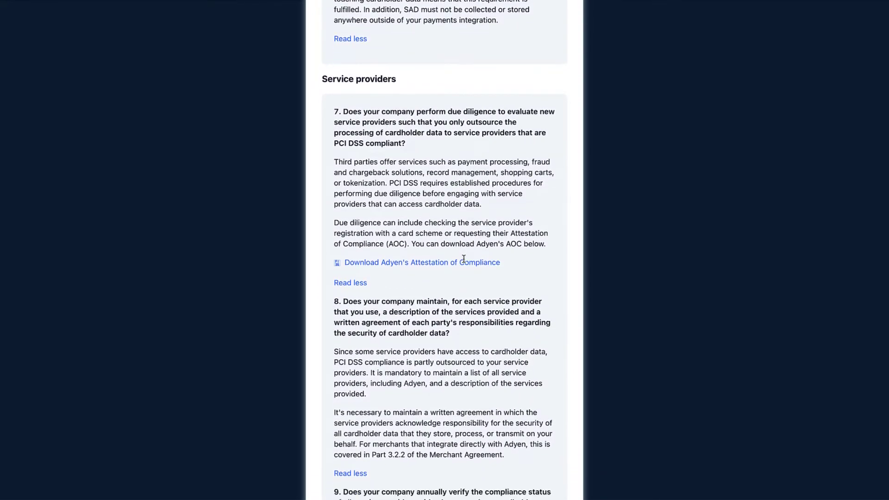
pyautogui.scroll(-2, 464, 260)
pyautogui.scroll(-2, 463, 259)
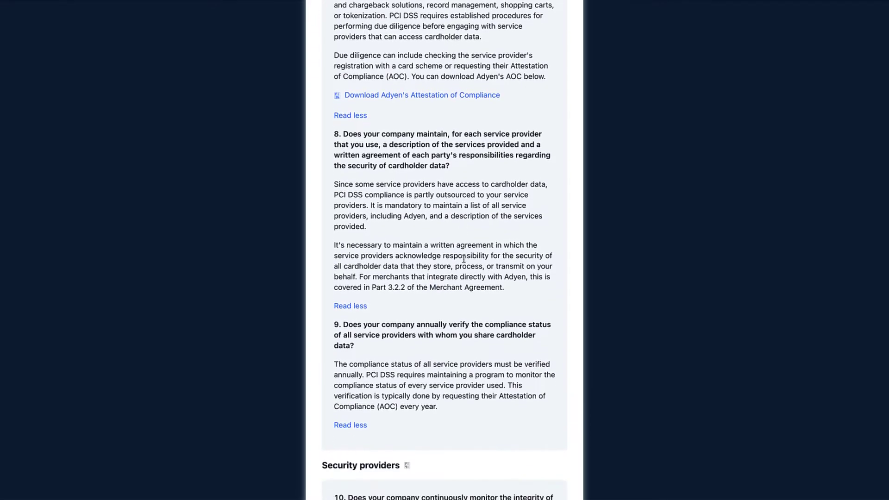
pyautogui.scroll(-1, 463, 259)
pyautogui.scroll(-2, 463, 259)
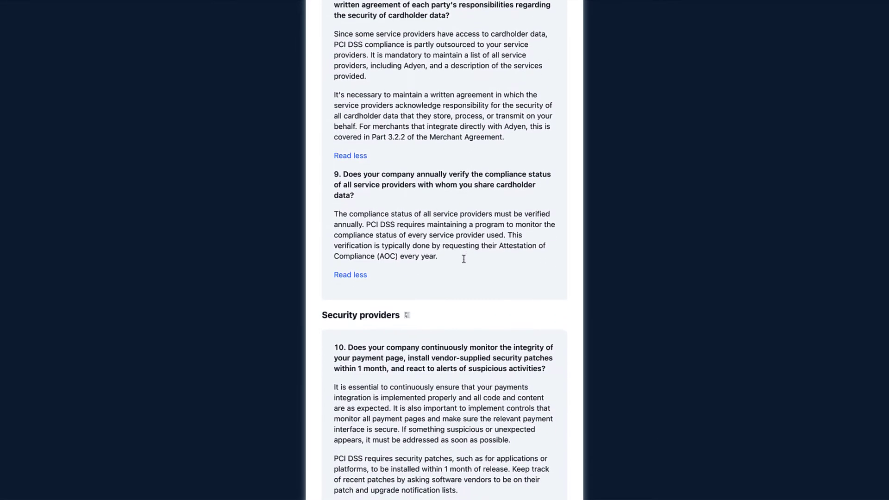
pyautogui.scroll(-3, 463, 258)
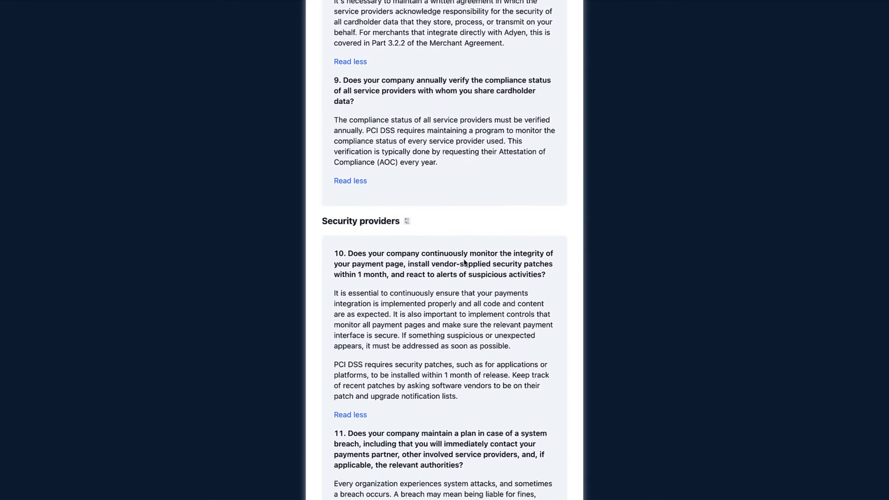
pyautogui.scroll(-2, 465, 262)
pyautogui.scroll(-2, 463, 259)
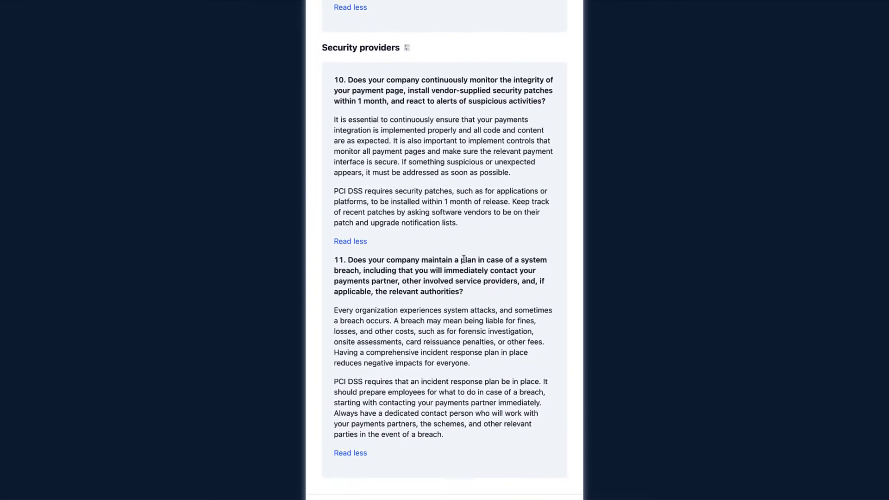
pyautogui.scroll(-2, 464, 258)
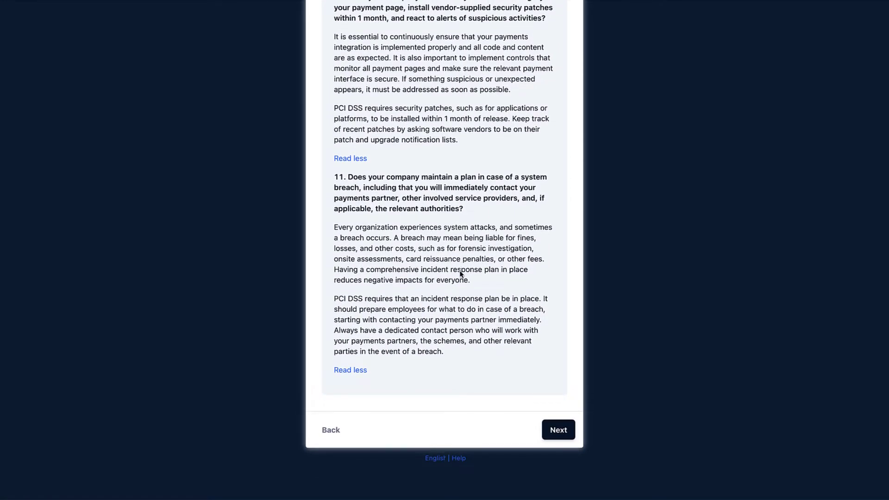
# Submit the completed PCI DSS compliance questionnaire
pyautogui.click(559, 429)
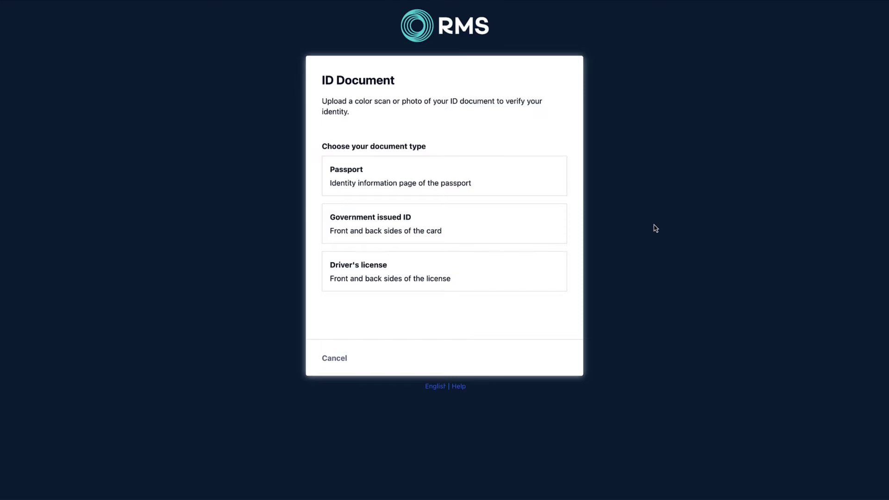
# Select Driver's license as the identity document type
pyautogui.click(480, 270)
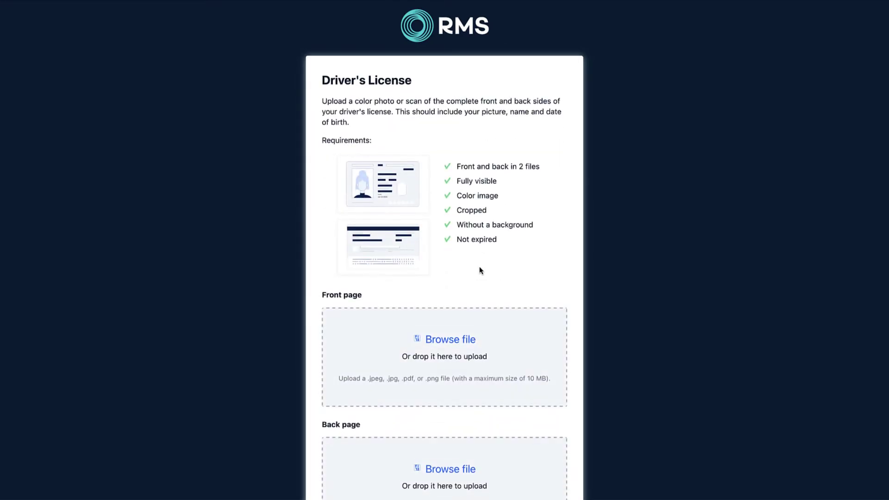
pyautogui.scroll(-2, 533, 267)
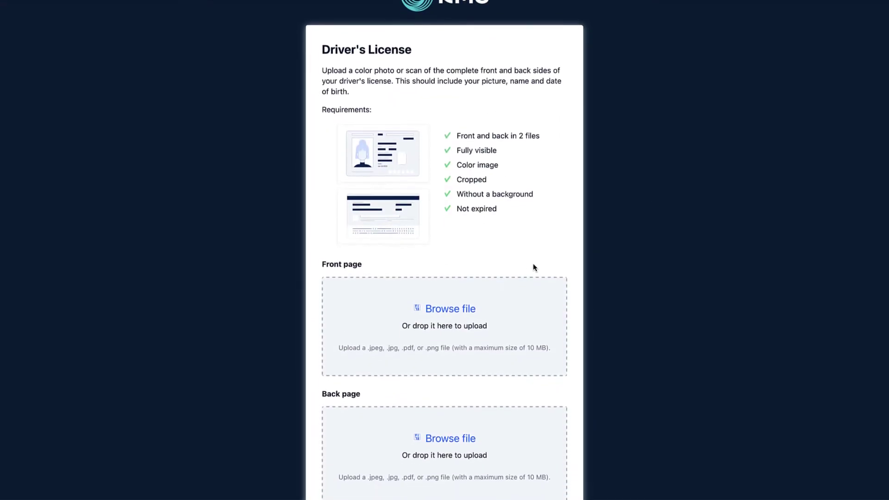